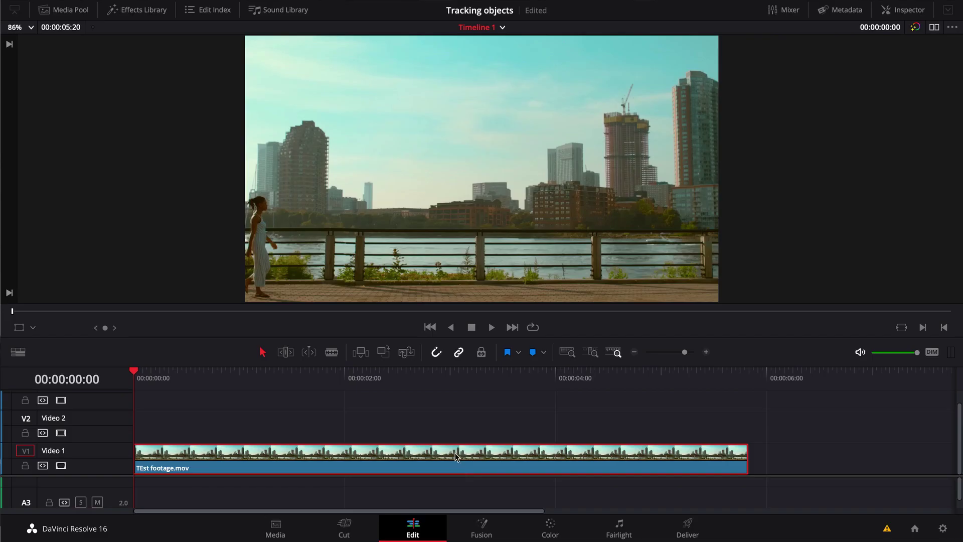
- Switch to the Fusion page to composite the TEst footage.mov clip via MediaIn1 and MediaOut1
click(486, 531)
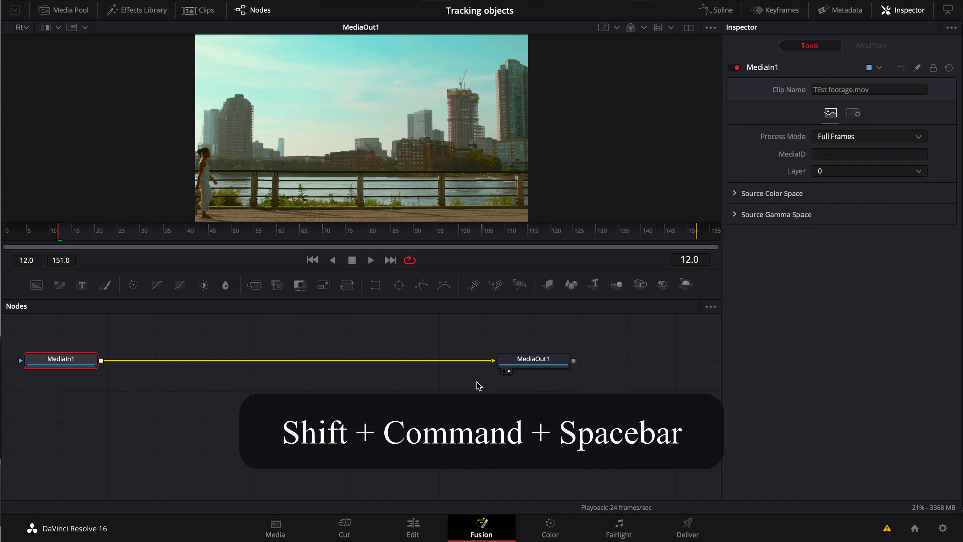
- Add a Tracker node through the Select Action search, inserting Tracker1 between MediaIn1 and MediaOut1
key(shift+super+space)
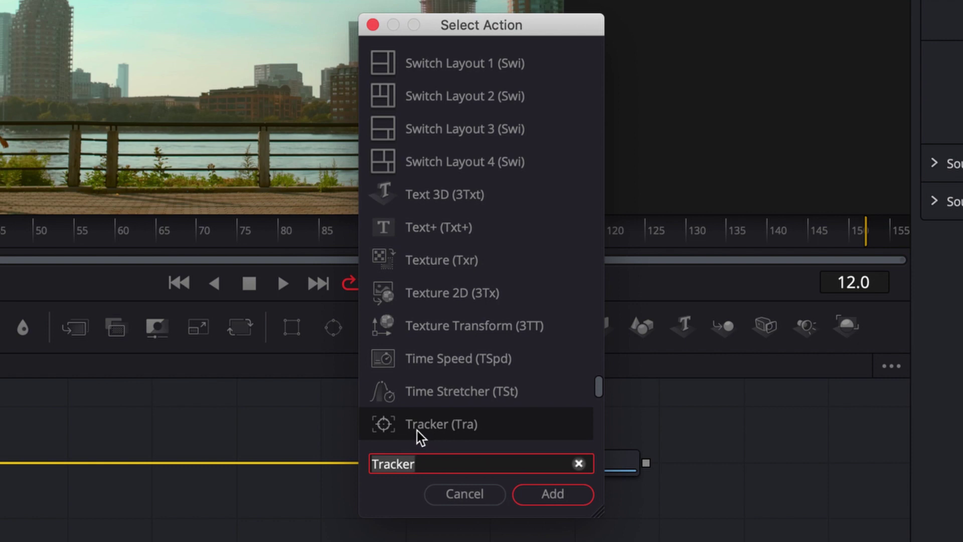
key(Return)
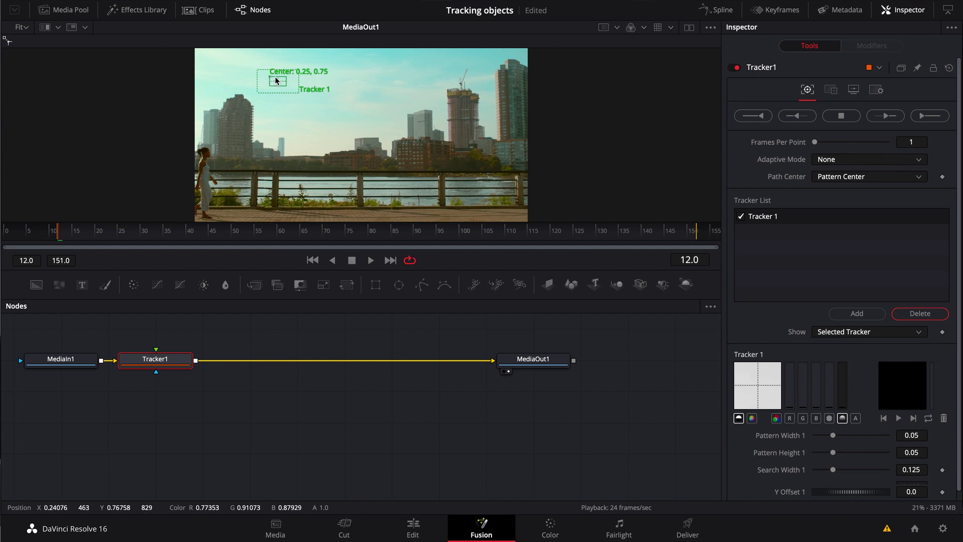
- Zoom into the viewer and position the Tracker 1 pattern box over the woman's head
scroll(276, 81, up, 5)
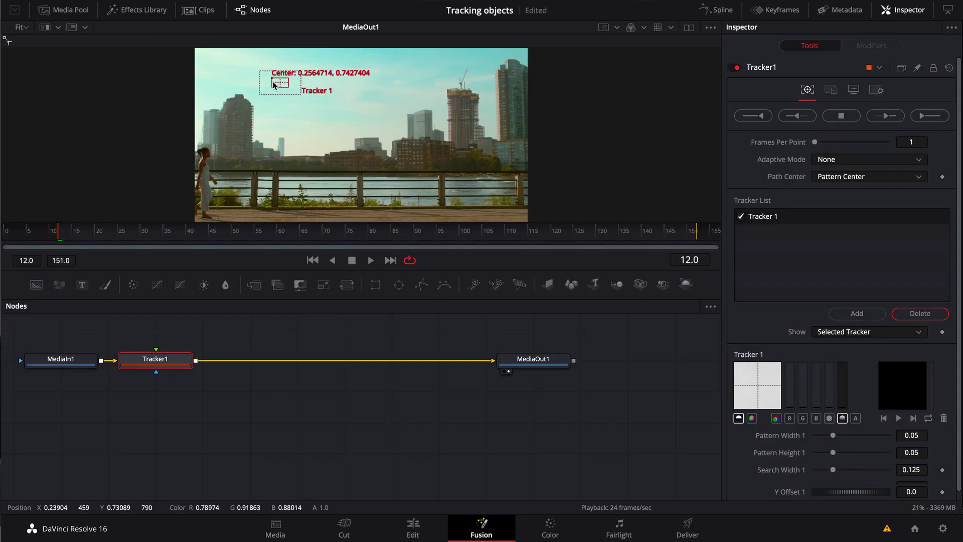
drag(270, 80, 214, 146)
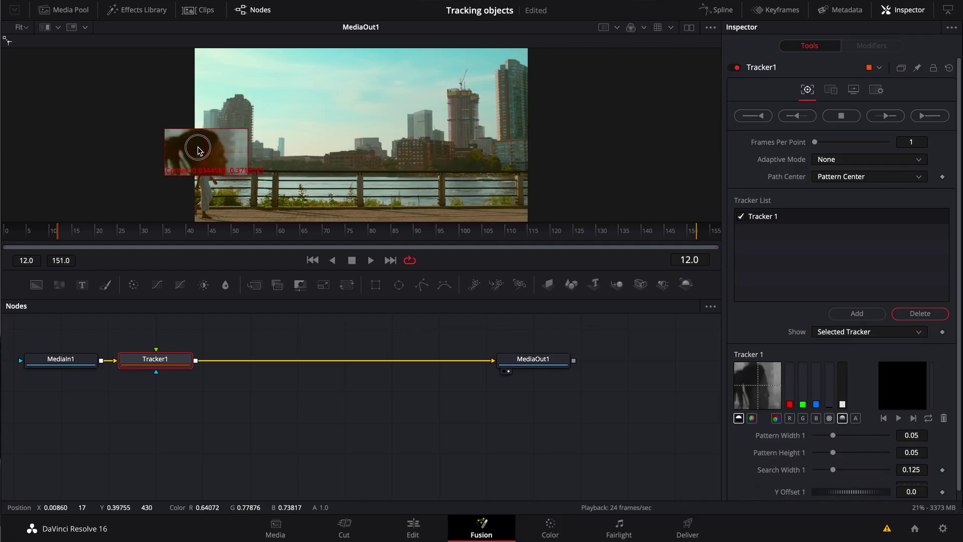
drag(200, 149, 200, 150)
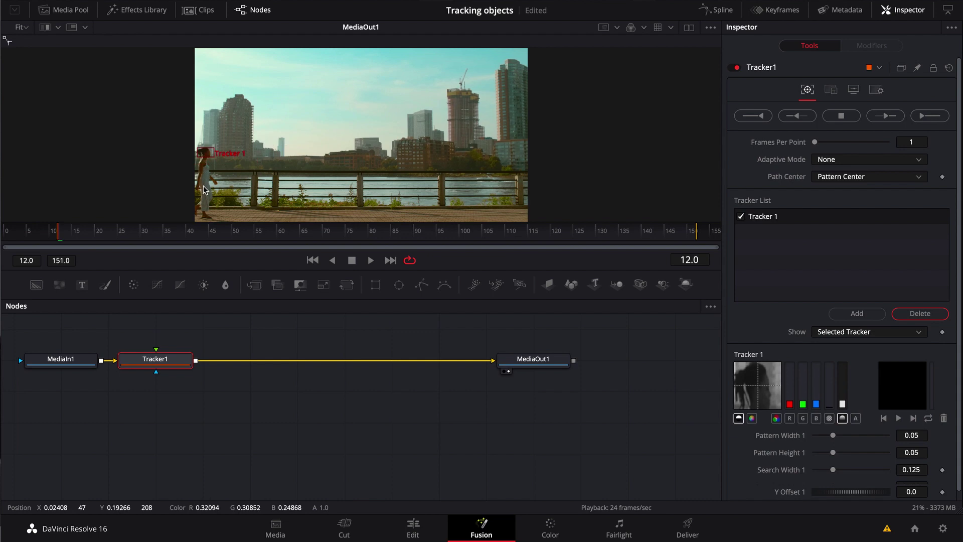
scroll(203, 186, up, 5)
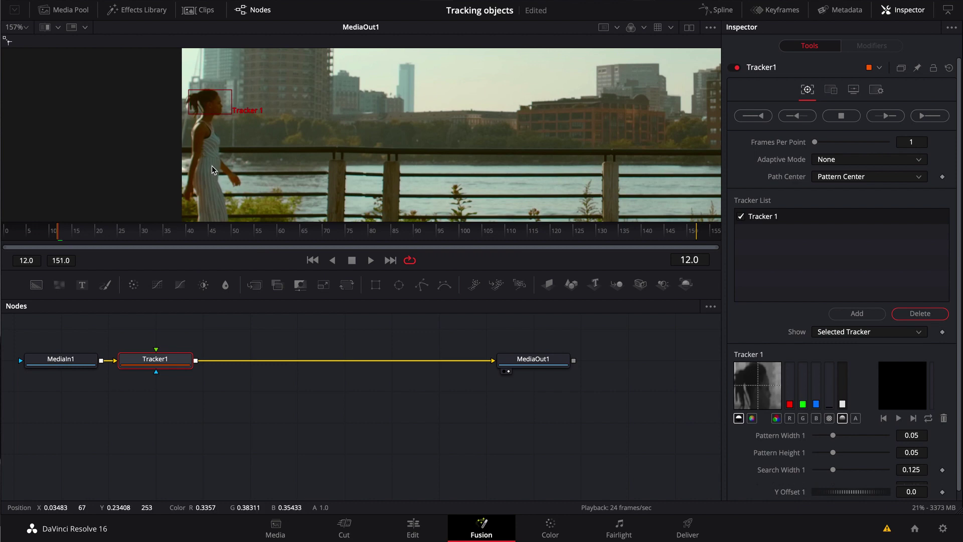
mouse_move(211, 122)
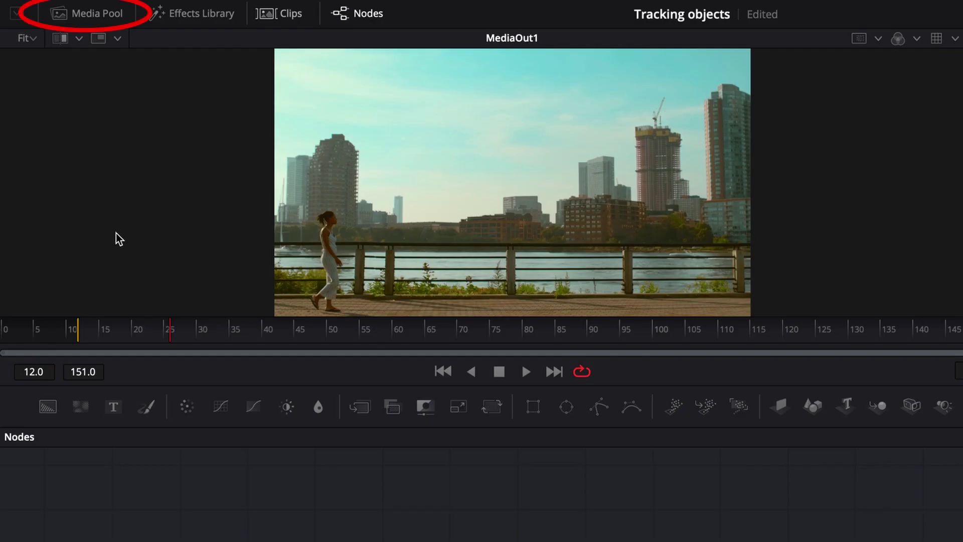
- Bring emoji-heart-33.png from the Media Pool into the node graph as a MediaIn2 node
click(96, 14)
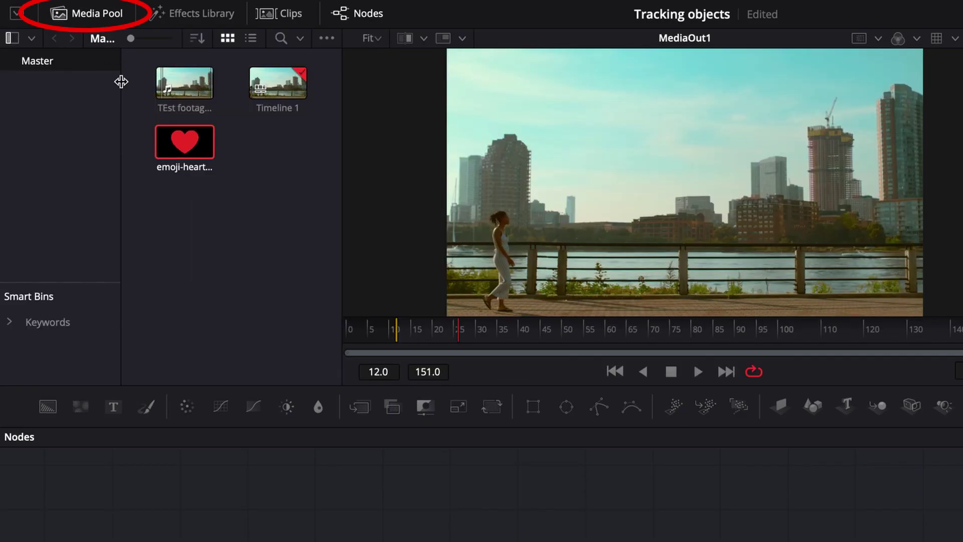
drag(201, 148, 238, 516)
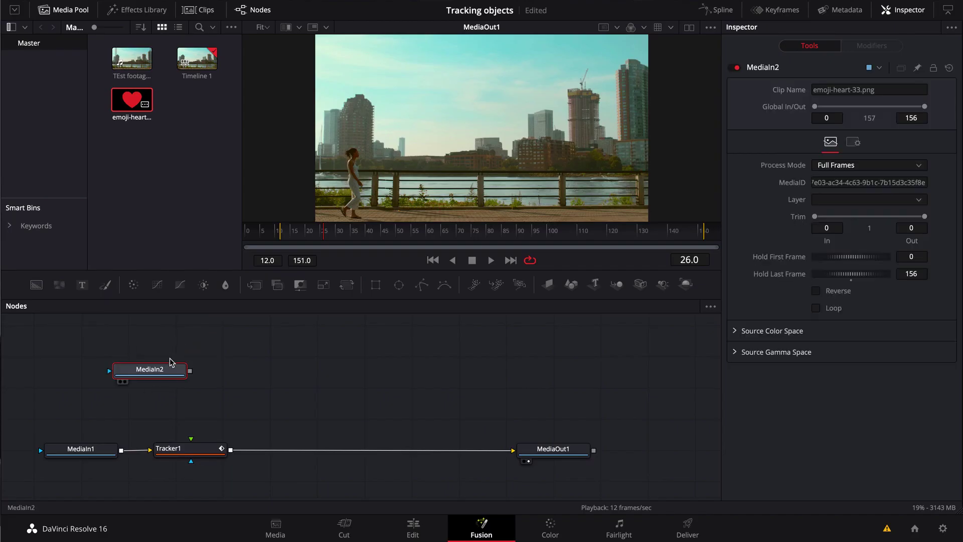
drag(170, 361, 159, 362)
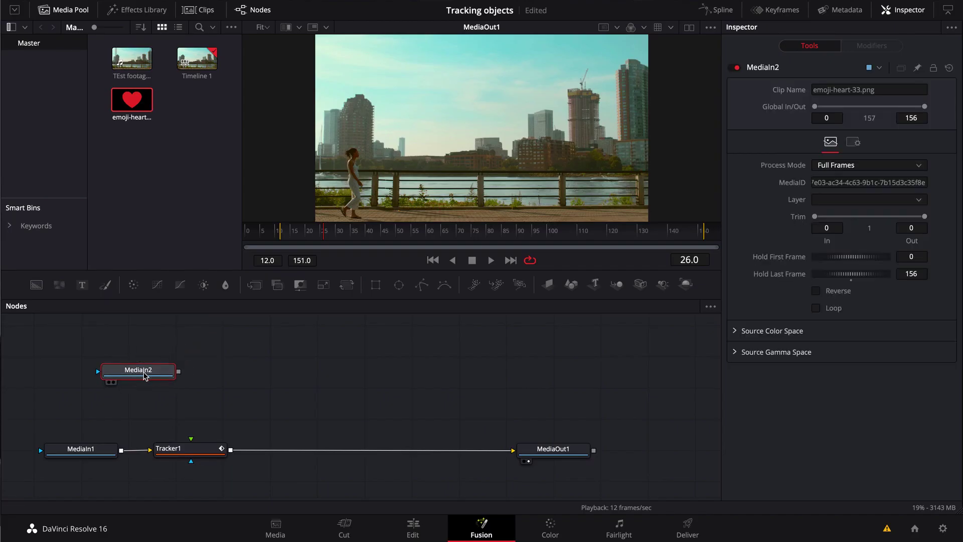
click(191, 451)
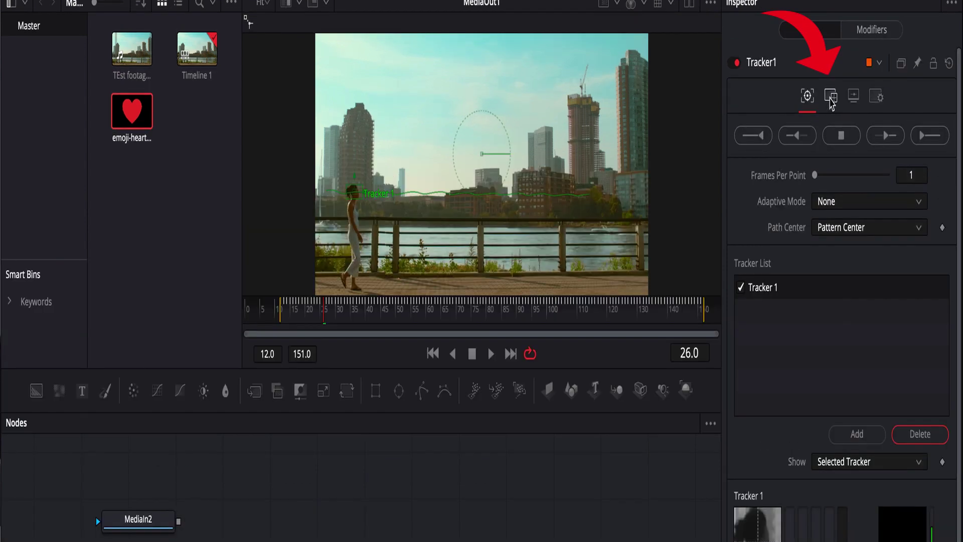
- Set Tracker1's Operation to Match Move in the Inspector
click(831, 100)
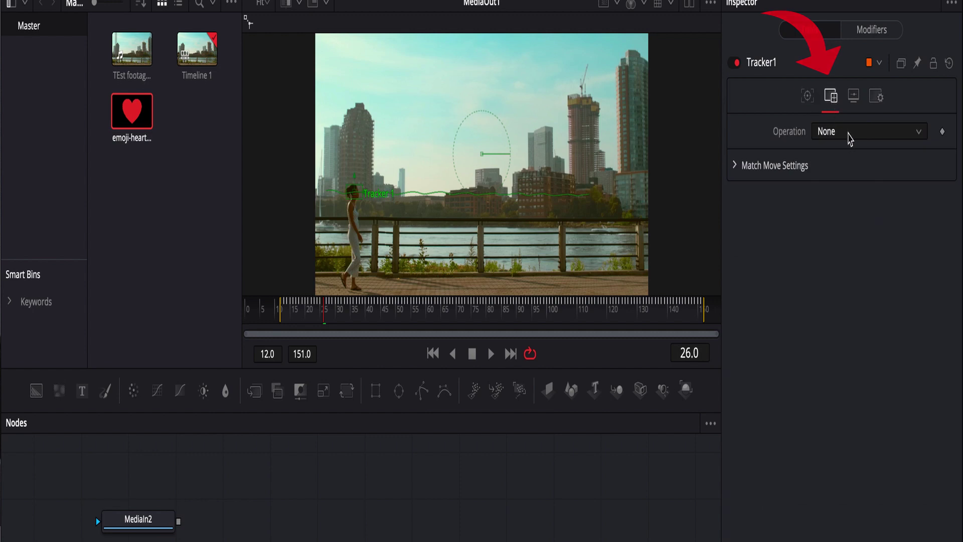
click(848, 134)
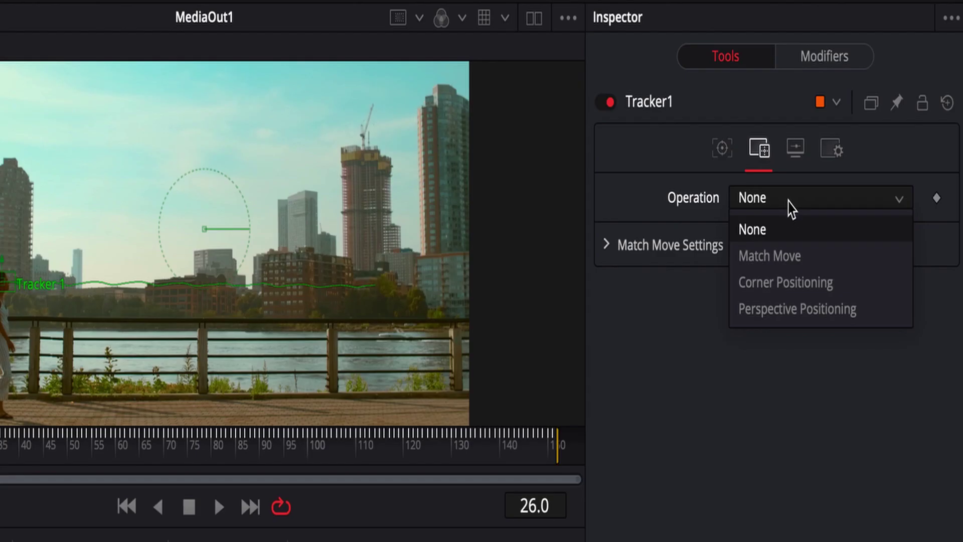
click(853, 176)
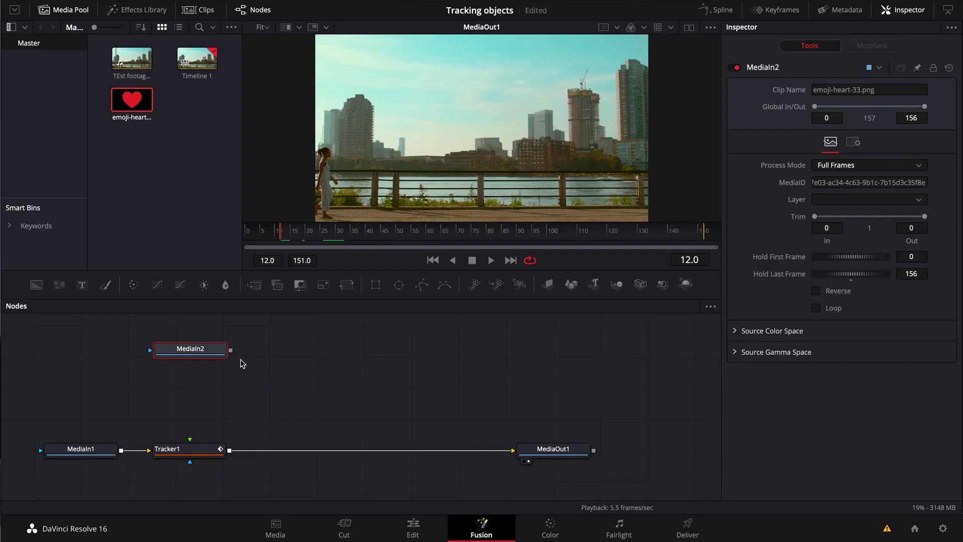
- Connect MediaIn2's output to Tracker1's green Foreground input
drag(231, 350, 190, 441)
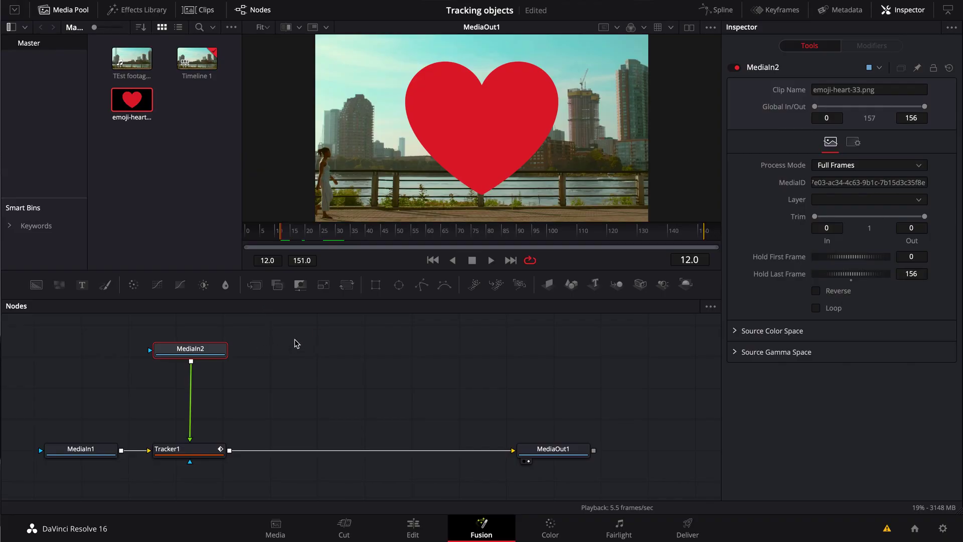
- Insert Transform1 after MediaIn2 with Size 0.25 and pivot -0.672, 0.523
click(347, 284)
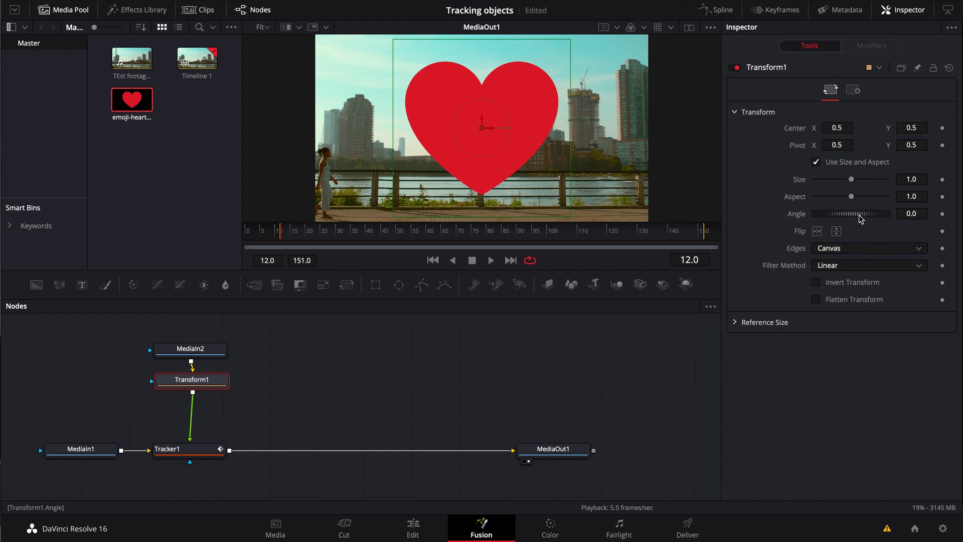
drag(851, 179, 824, 180)
drag(842, 145, 177, 240)
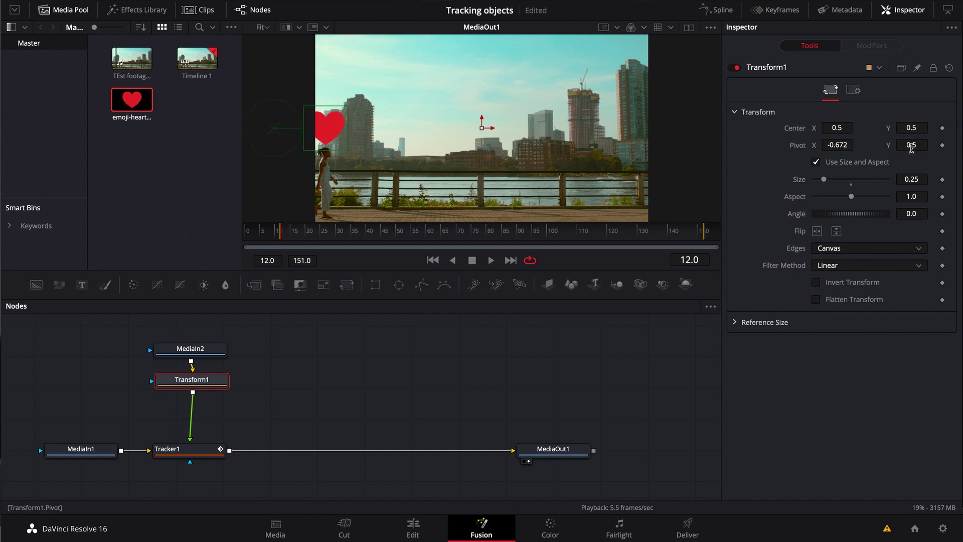
drag(911, 146, 918, 145)
drag(919, 146, 921, 146)
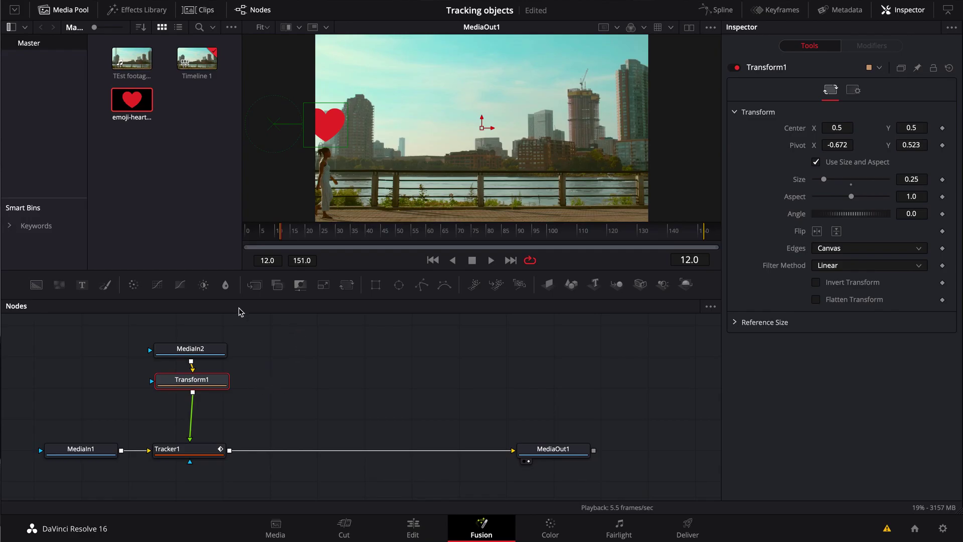
- Add a Text+ node with 'I LOVE' on the first line and 'YOU' on the second
click(279, 302)
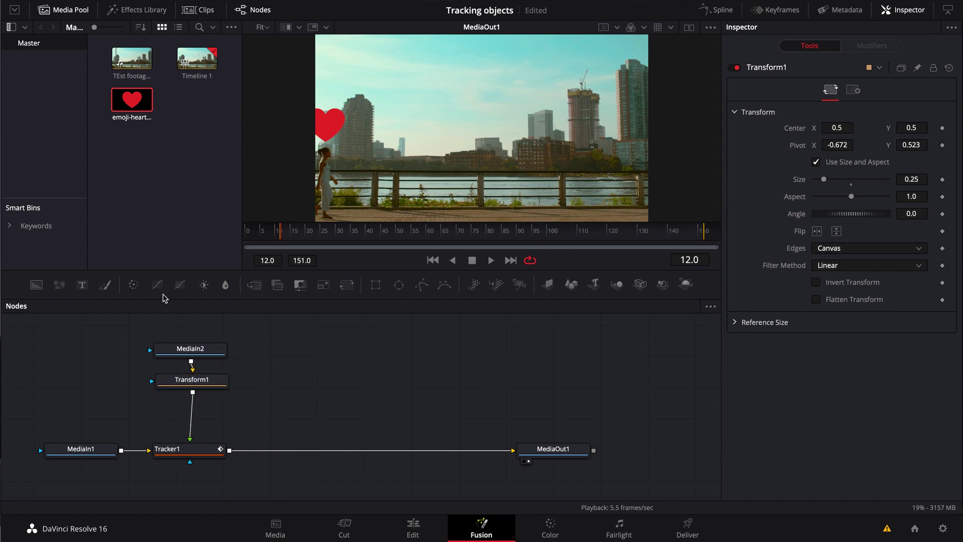
drag(84, 289, 305, 390)
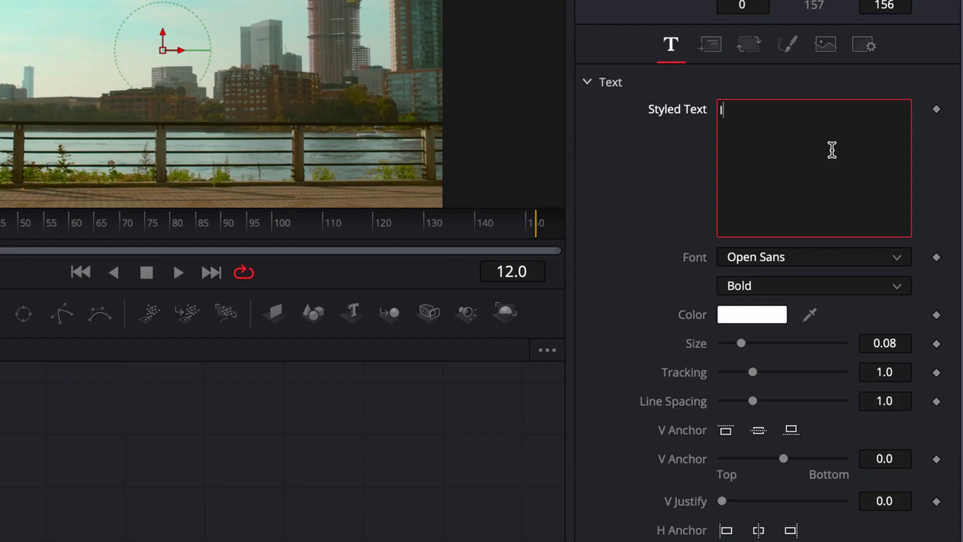
text(I LOV)
text(E)
key(Return)
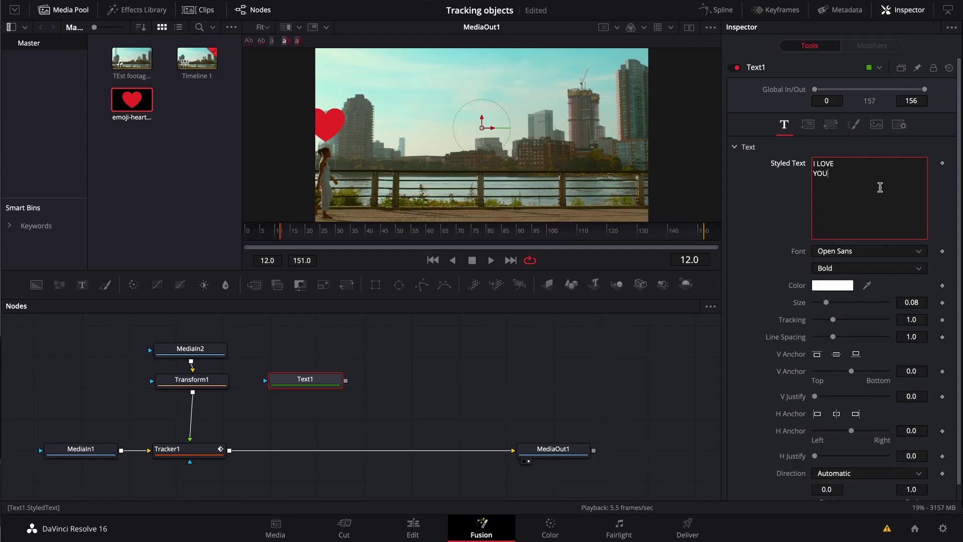
- Add a Merge1 node fed by Transform1, placed before Tracker1
click(292, 315)
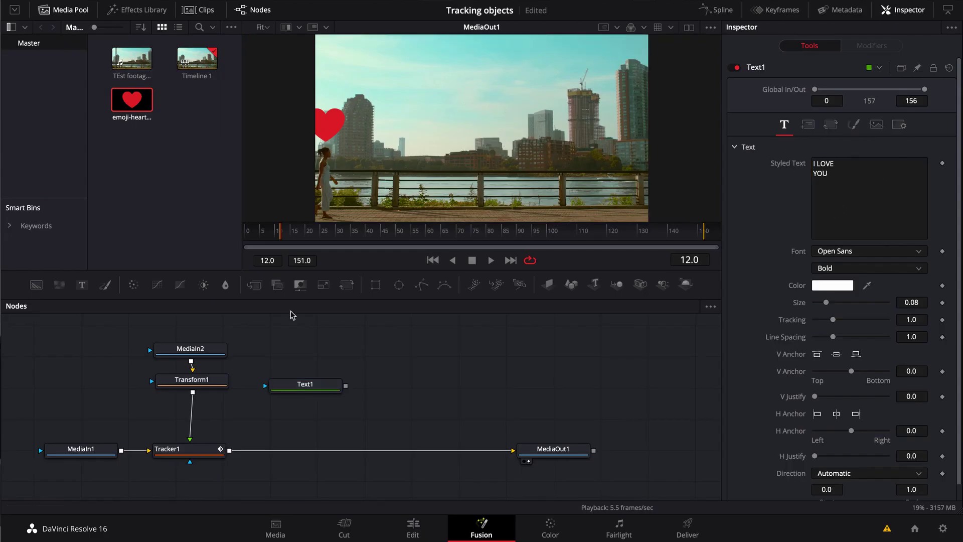
click(256, 287)
drag(263, 353, 261, 419)
drag(233, 376, 193, 457)
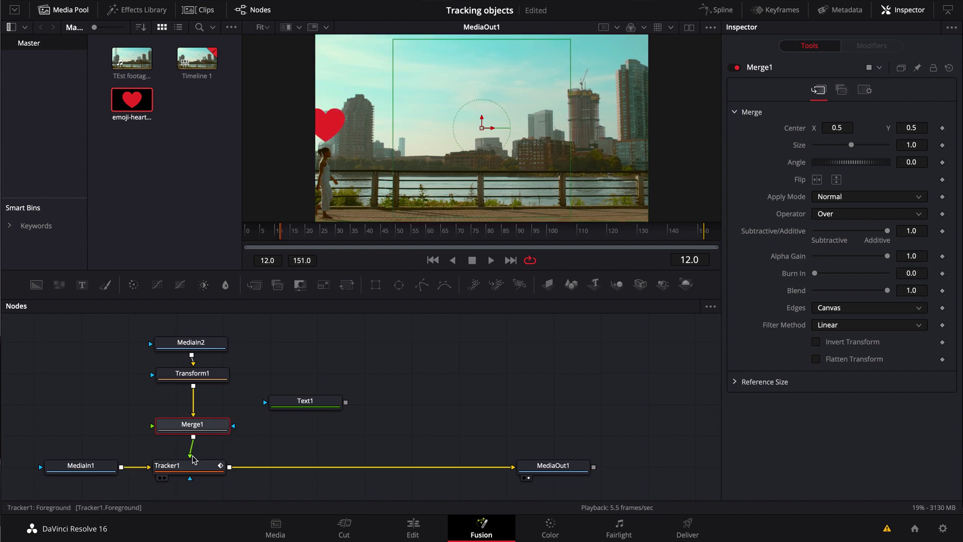
- Feed Text1 into Merge1's foreground, shrink the text to 0.0354, and move it onto the heart
drag(346, 402, 234, 425)
drag(291, 408, 301, 376)
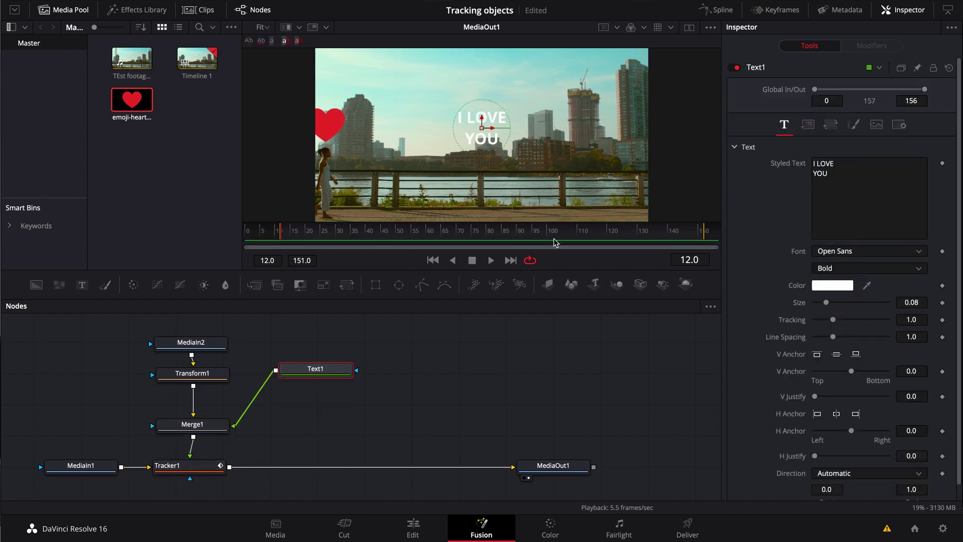
drag(318, 377, 319, 359)
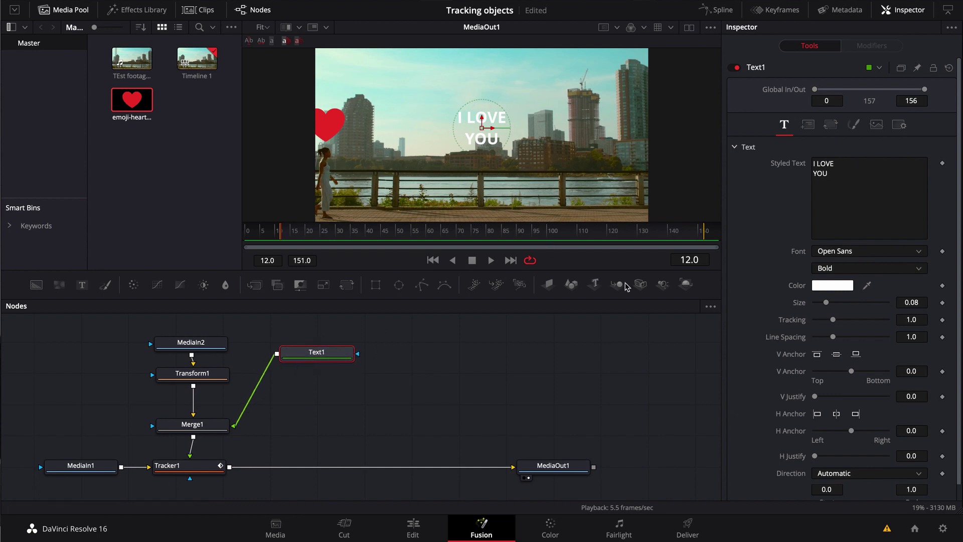
drag(827, 305, 820, 303)
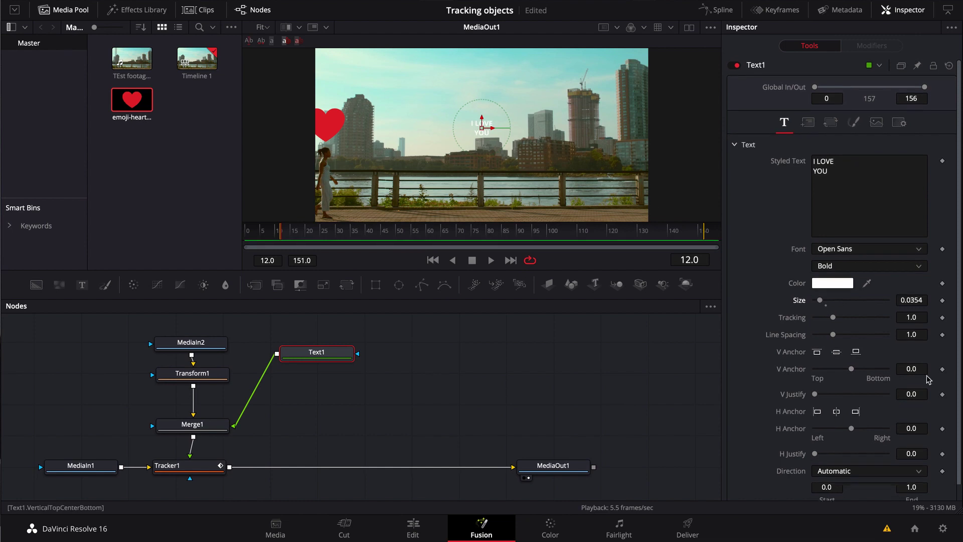
drag(475, 132, 327, 126)
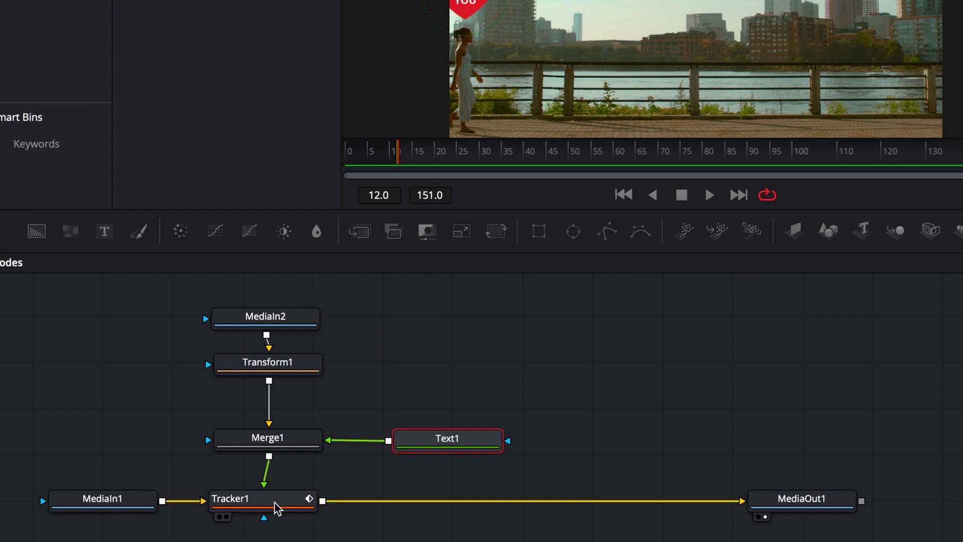
click(261, 498)
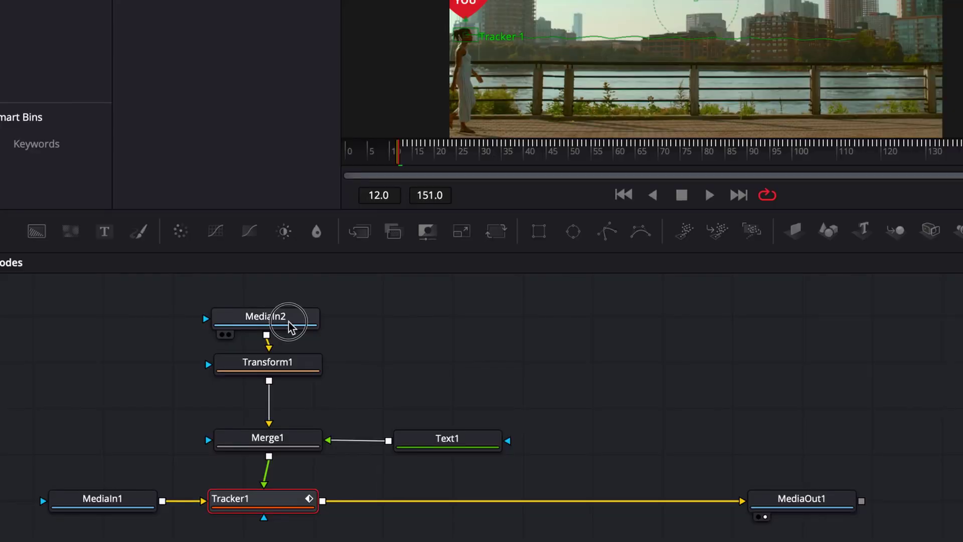
click(290, 326)
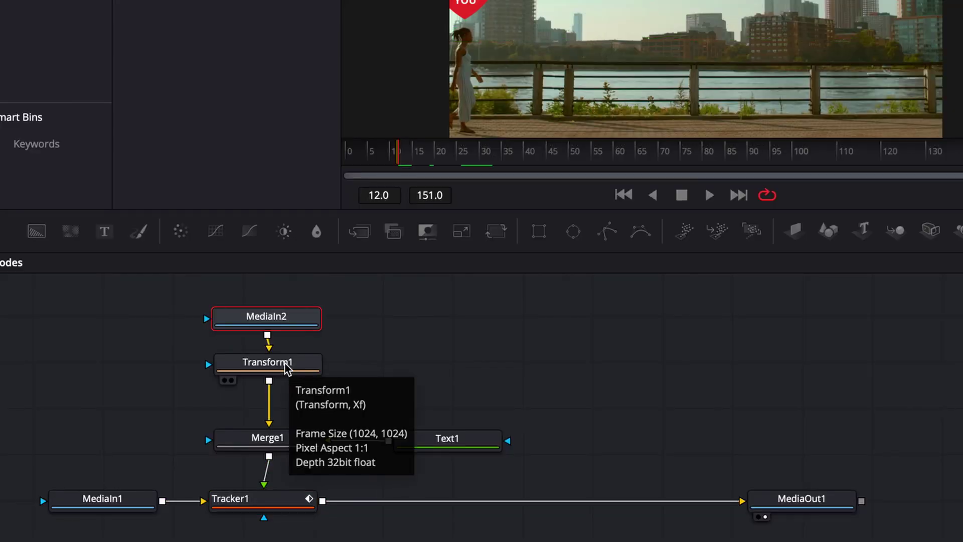